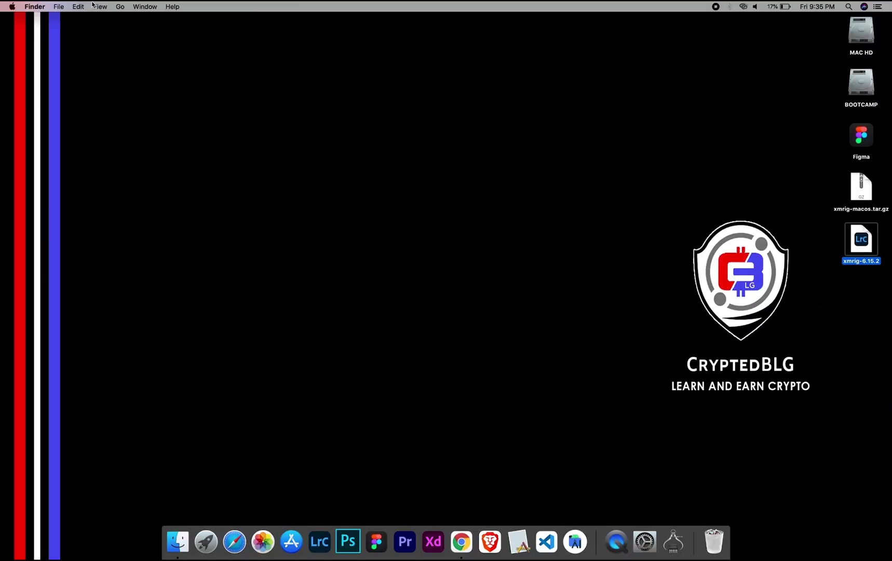
Step: Check the Mac's specs (macOS Catalina, quad-core i7, 16 GB) and extract xmrig-macos.tar.gz to xmrig-6.15.2
{"action": "left_click", "coordinate": [12, 6]}
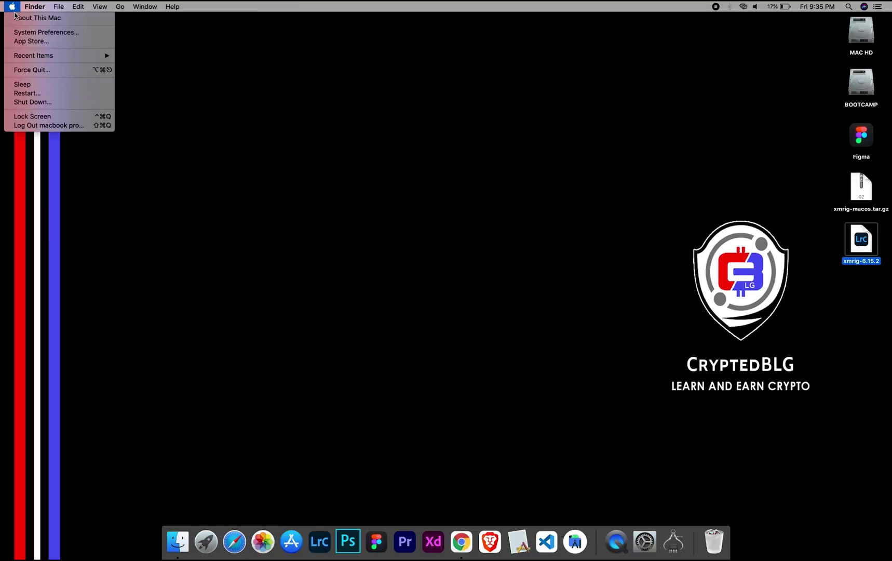
{"action": "left_click", "coordinate": [21, 18]}
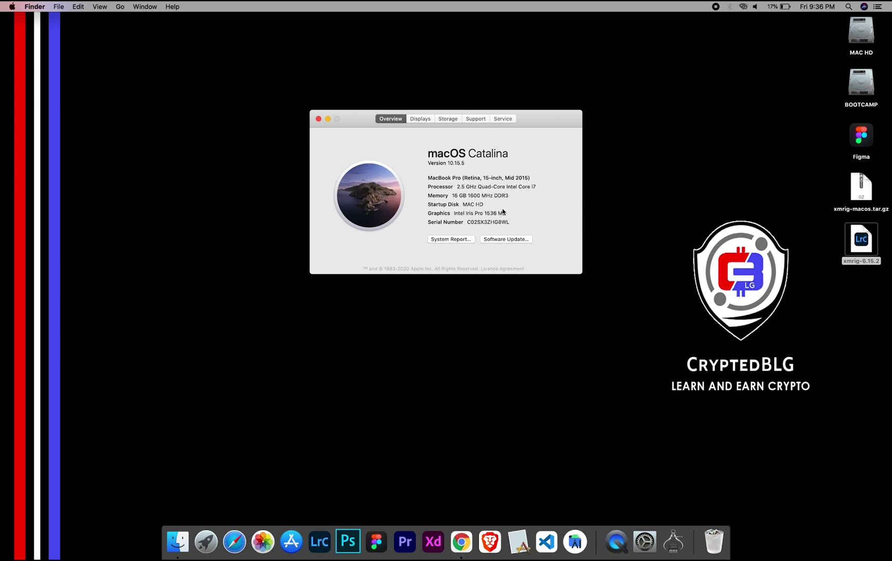
{"action": "double_click", "coordinate": [869, 187]}
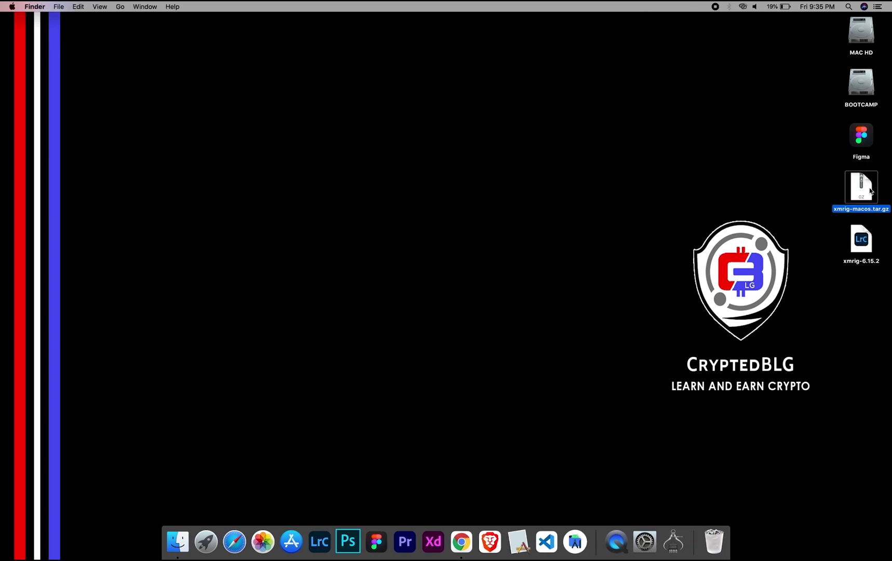
{"action": "left_click", "coordinate": [864, 237]}
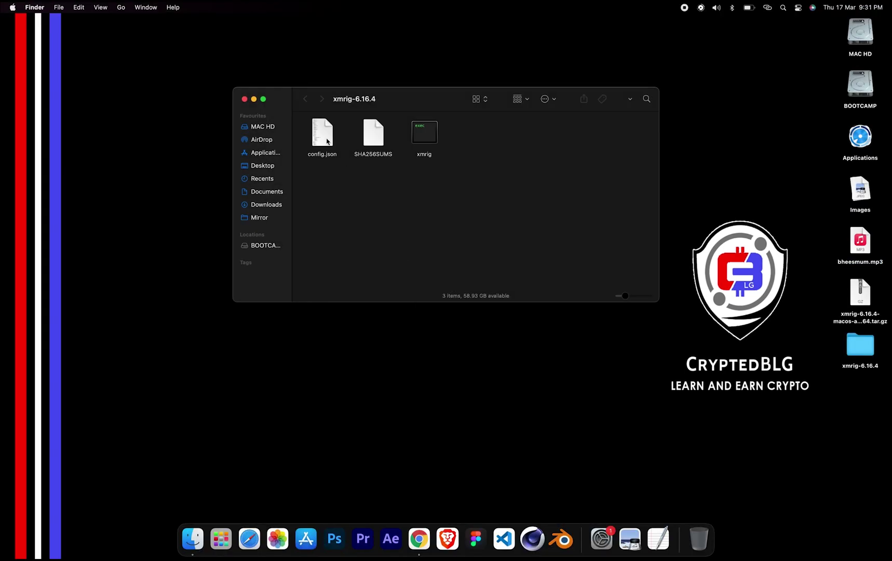
Step: Open xmrig's config.json in TextEdit to review its rx.unmineable.com:3333 pool entry
{"action": "right_click", "coordinate": [328, 142]}
{"action": "mouse_move", "coordinate": [377, 154]}
{"action": "left_click", "coordinate": [452, 210]}
{"action": "scroll", "coordinate": [285, 242], "scroll_direction": "down", "scroll_amount": 3}
{"action": "scroll", "coordinate": [285, 242], "scroll_direction": "down", "scroll_amount": 5}
{"action": "scroll", "coordinate": [285, 242], "scroll_direction": "down", "scroll_amount": 5}
{"action": "scroll", "coordinate": [284, 242], "scroll_direction": "down", "scroll_amount": 5}
{"action": "scroll", "coordinate": [284, 242], "scroll_direction": "down", "scroll_amount": 5}
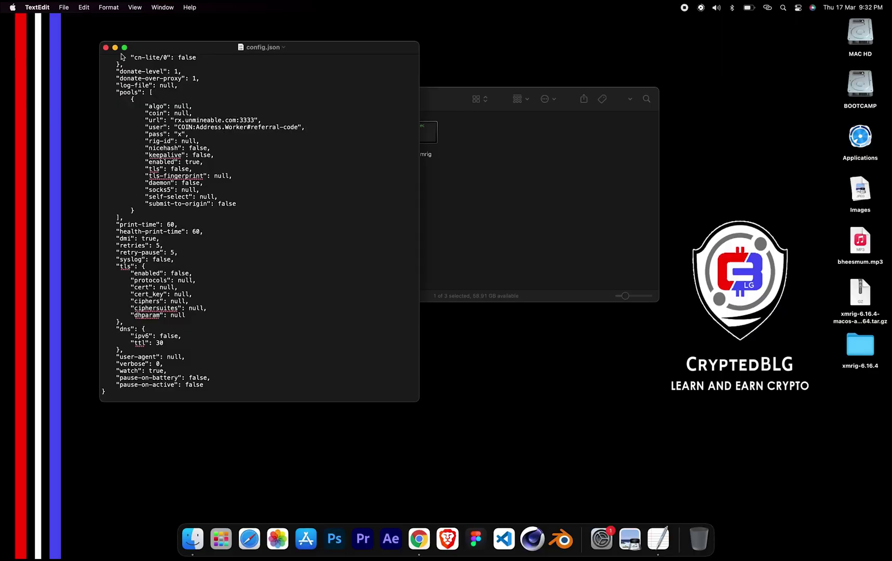
Step: Close config.json and try launching xmrig, dismissing the unidentified-developer warning
{"action": "left_click", "coordinate": [106, 47]}
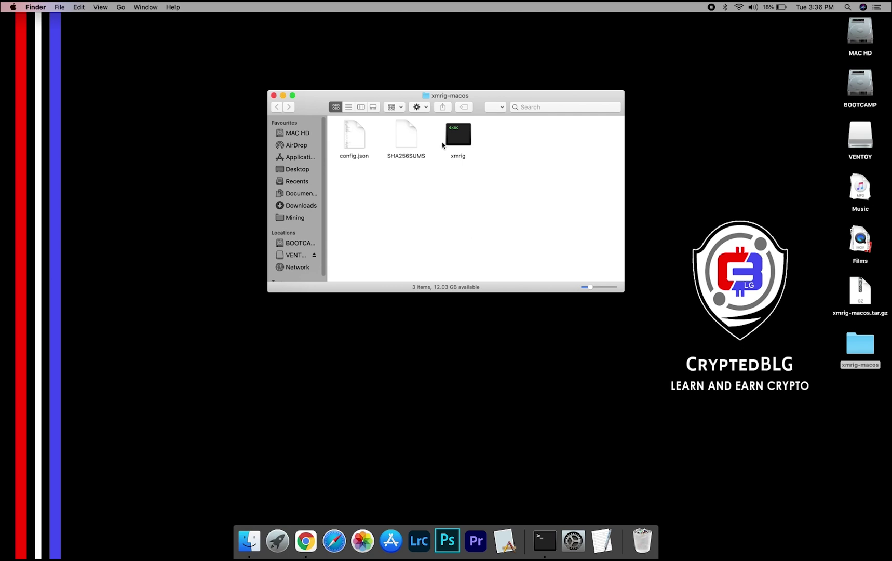
{"action": "double_click", "coordinate": [453, 143]}
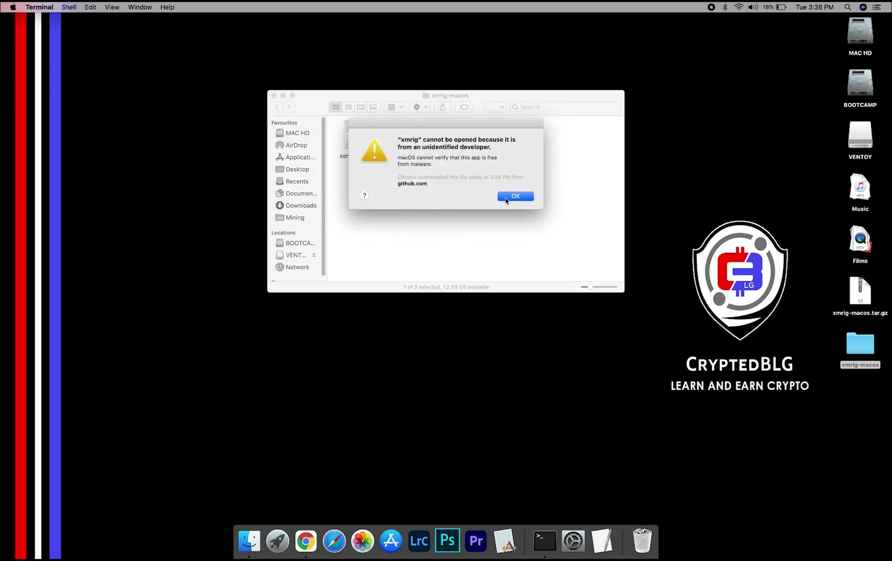
{"action": "left_click", "coordinate": [508, 199]}
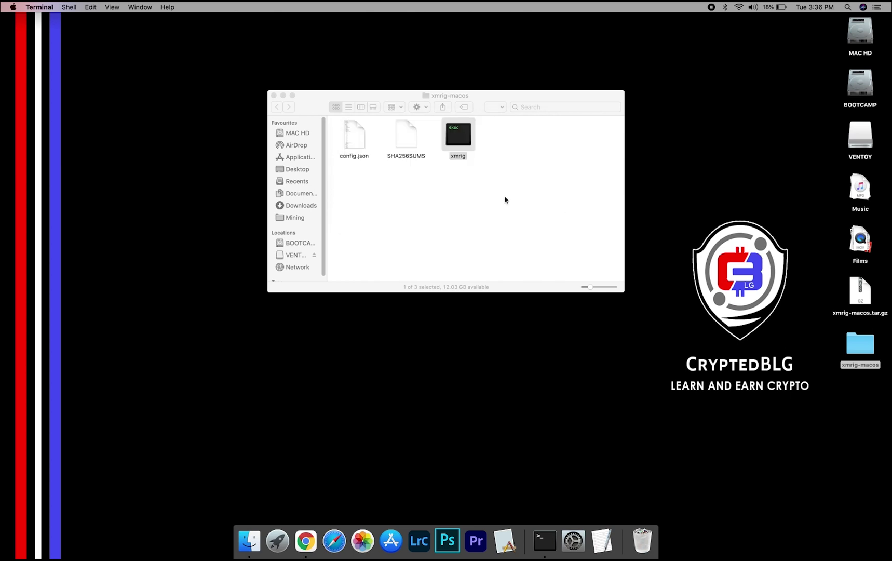
Step: Approve xmrig with Open Anyway in Security & Privacy so the miner starts
{"action": "left_click", "coordinate": [16, 11]}
{"action": "left_click", "coordinate": [42, 33]}
{"action": "left_click", "coordinate": [288, 234]}
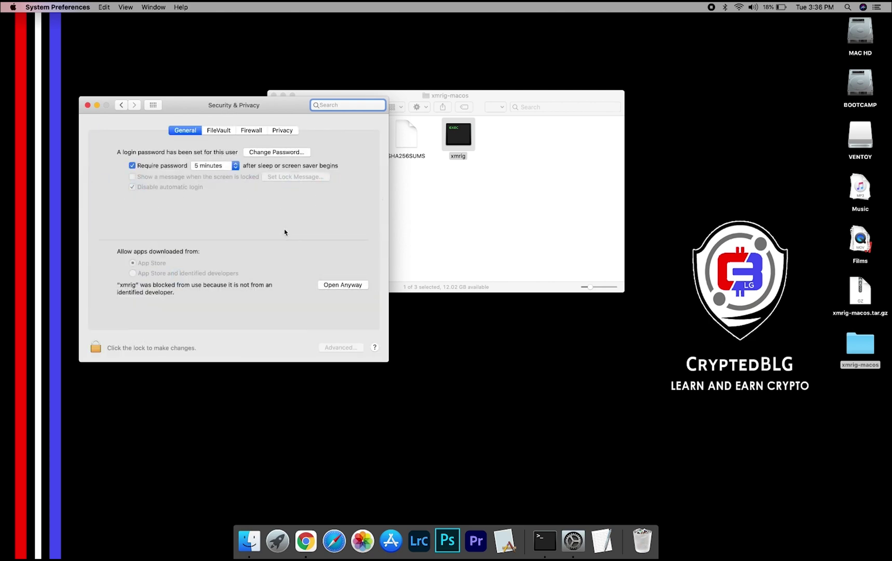
{"action": "left_click", "coordinate": [332, 286]}
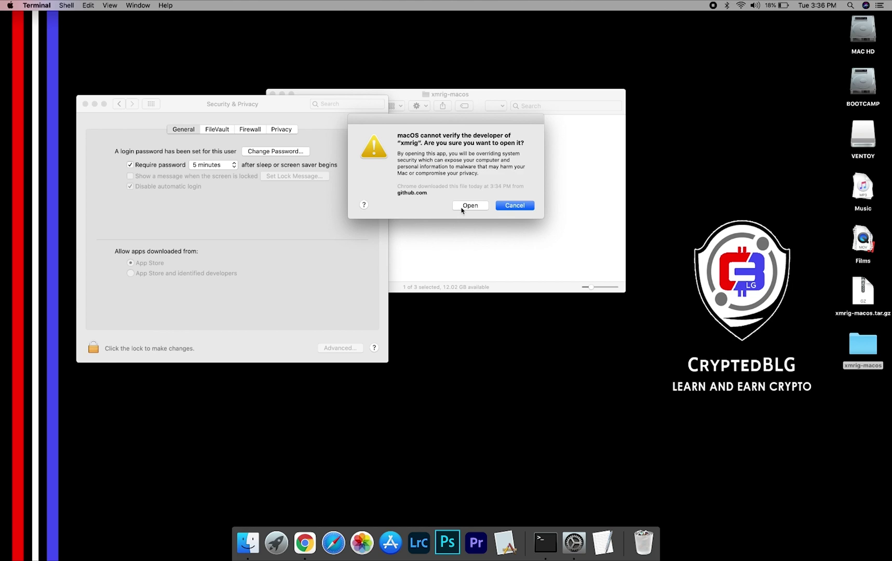
{"action": "left_click", "coordinate": [466, 206]}
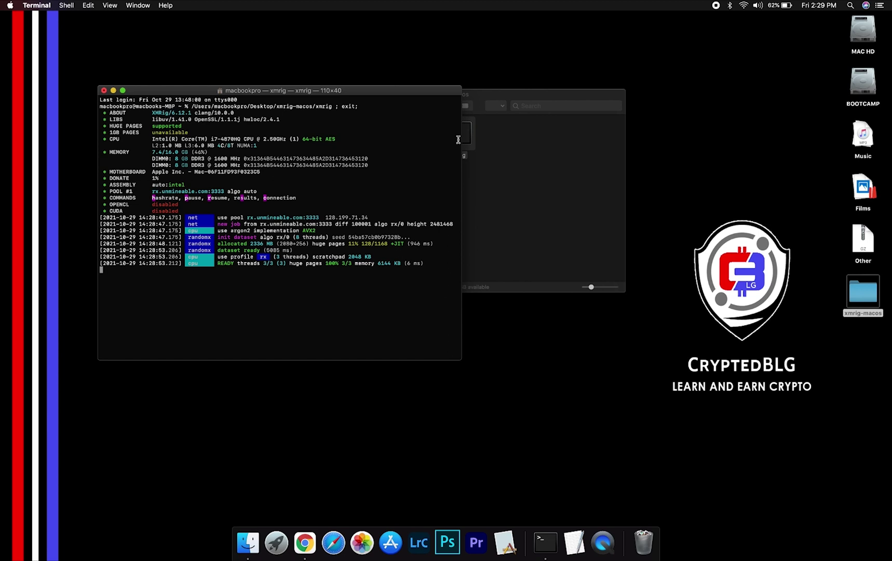
Step: Show xmrig's per-thread hashrate in Terminal and close the Finder window
{"action": "key", "text": "h"}
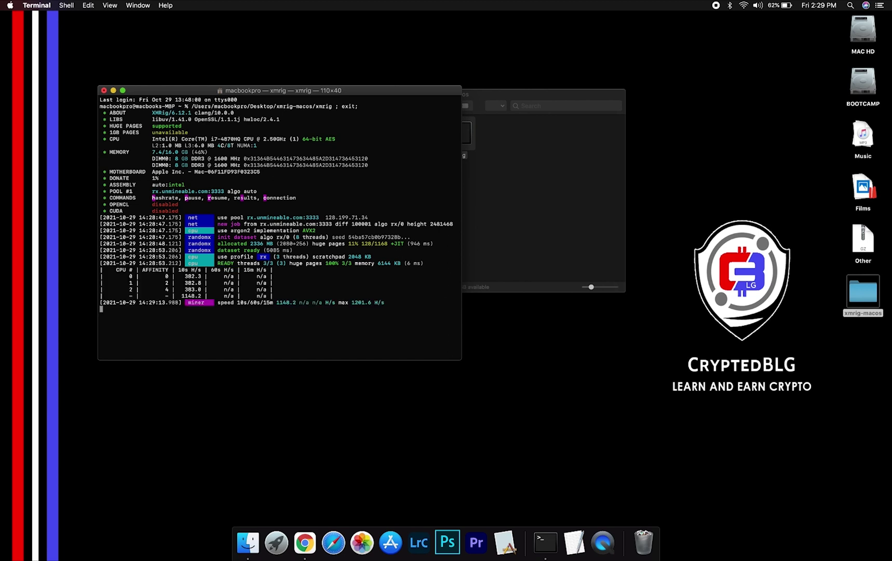
{"action": "left_click", "coordinate": [530, 188]}
{"action": "key", "text": "super+w"}
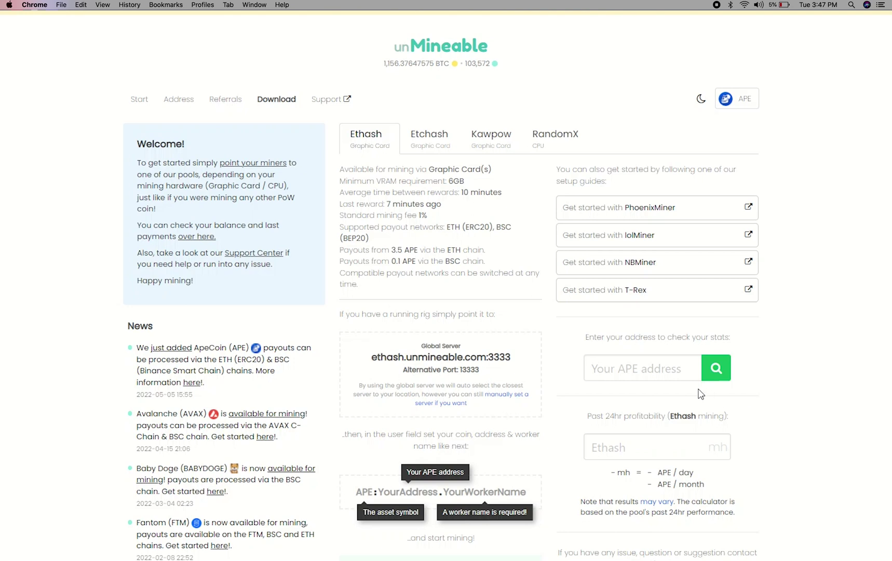
Step: Look up stats for the pasted APE wallet address, showing 0.00001406 APE pending
{"action": "left_click", "coordinate": [660, 368]}
{"action": "key", "text": "super+v"}
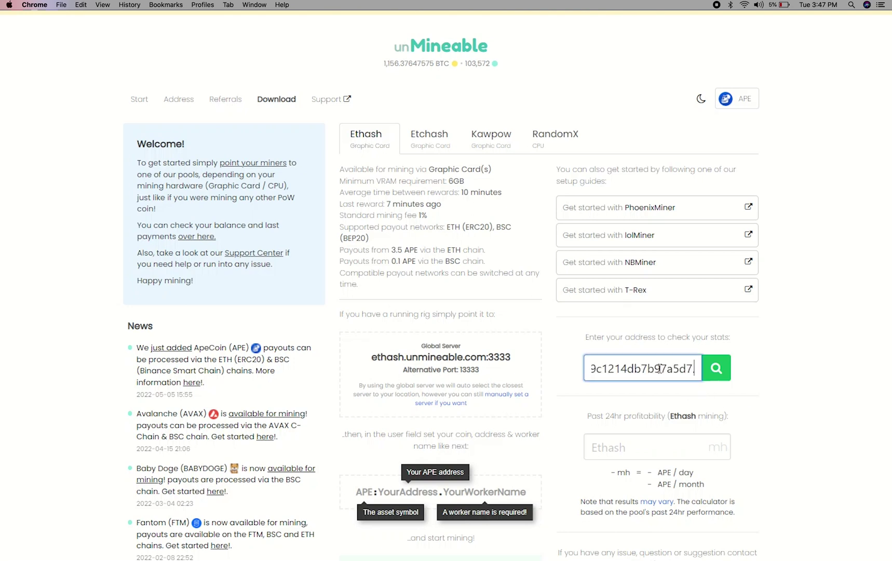
{"action": "left_click", "coordinate": [709, 376]}
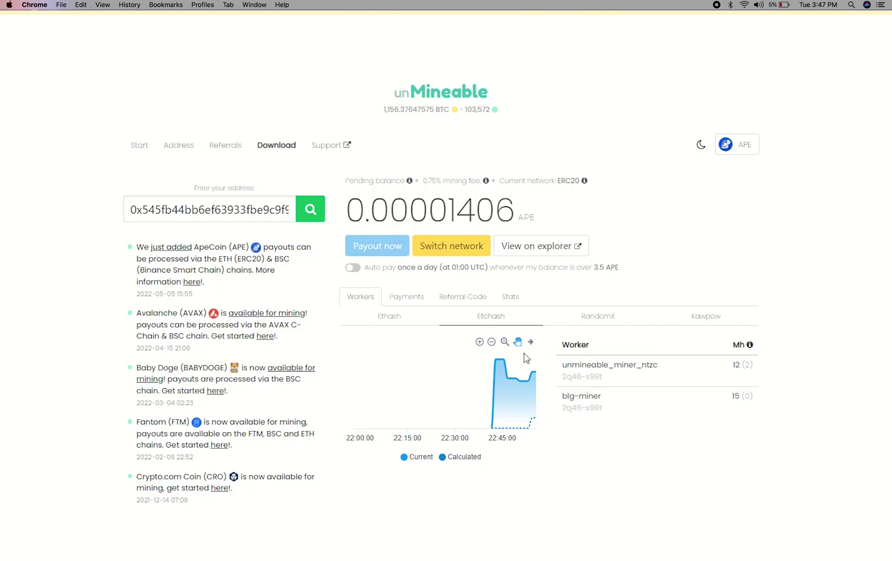
Step: Review the Payments, Referral Code and Stats tabs (mining balance 0.00001402), then enable auto pay
{"action": "left_click", "coordinate": [389, 303]}
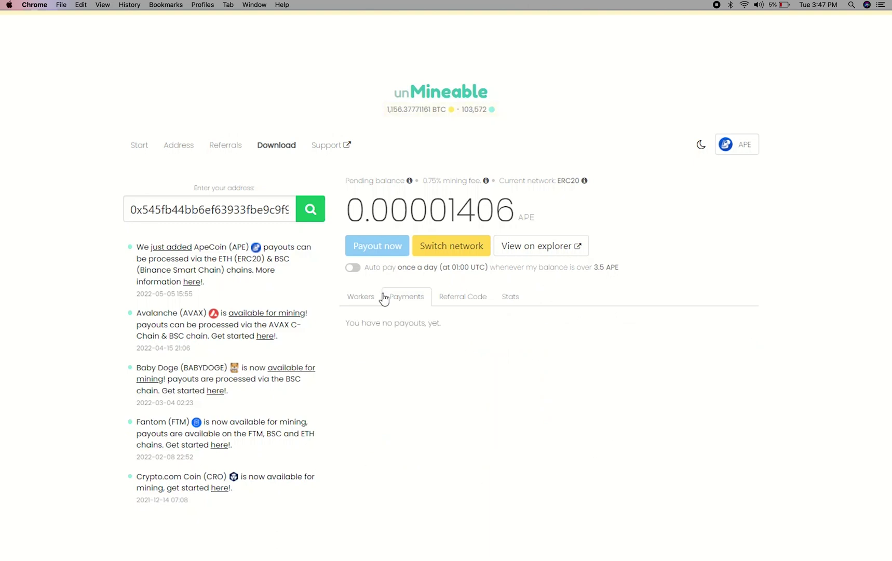
{"action": "left_click", "coordinate": [441, 298]}
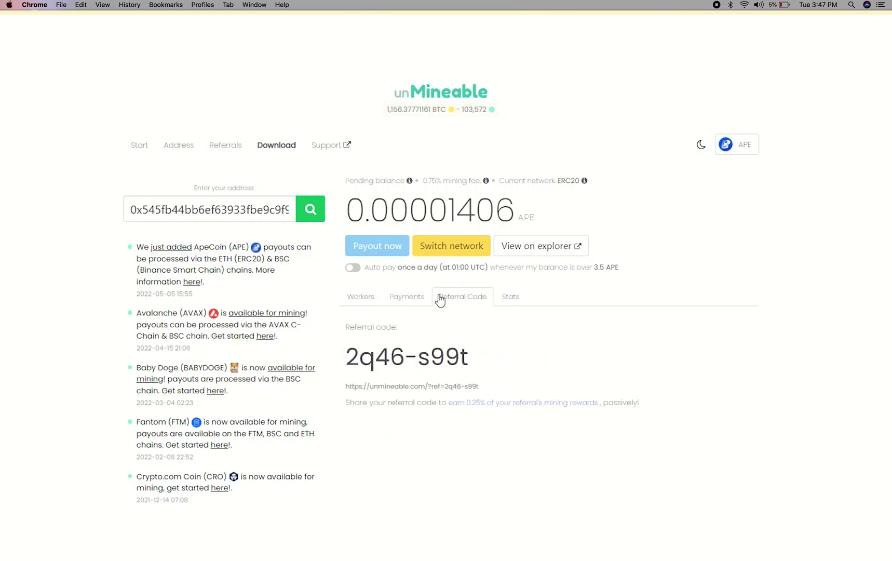
{"action": "left_click", "coordinate": [501, 302]}
{"action": "scroll", "coordinate": [505, 308], "scroll_direction": "down", "scroll_amount": 1}
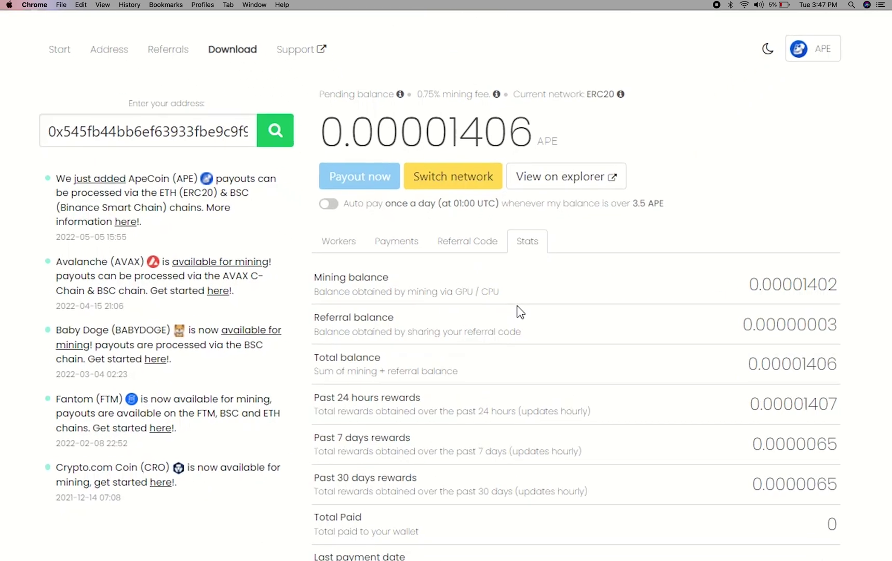
{"action": "left_click", "coordinate": [317, 198]}
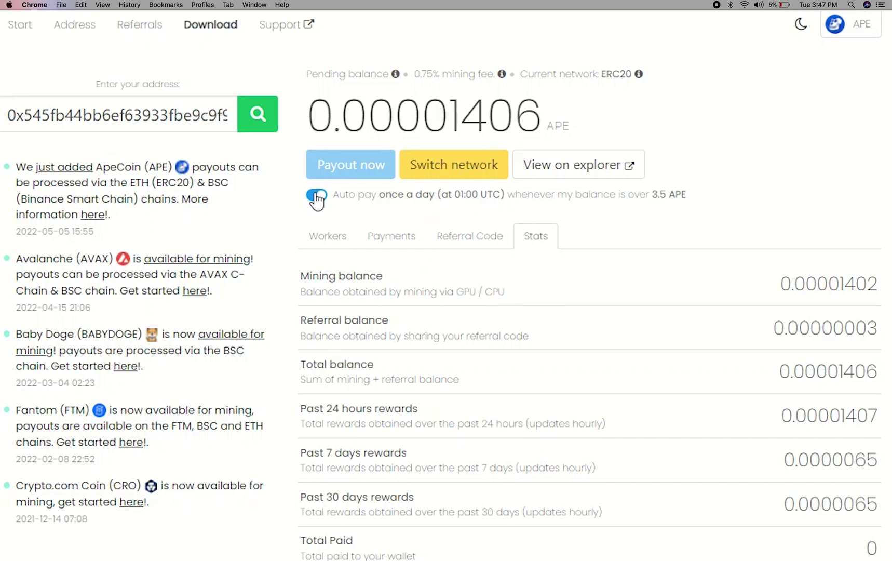